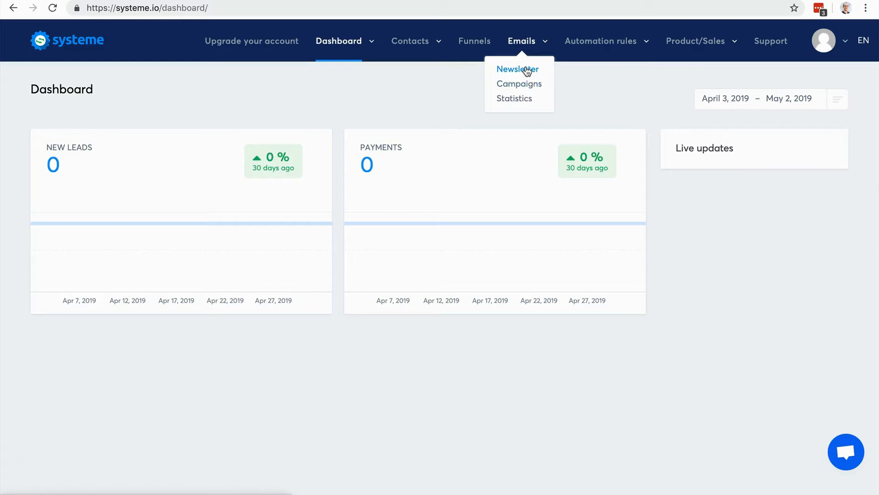
- Start a new newsletter with the subject "How can I help you?"
left_click(527, 70)
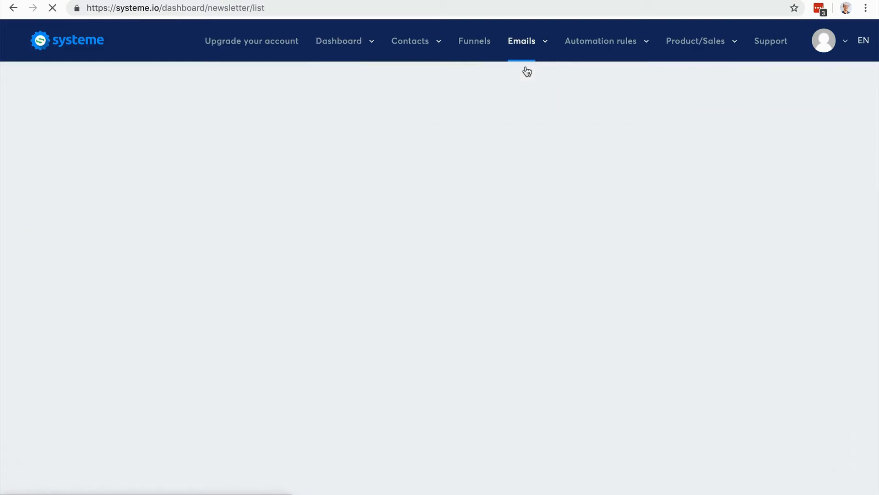
left_click(754, 94)
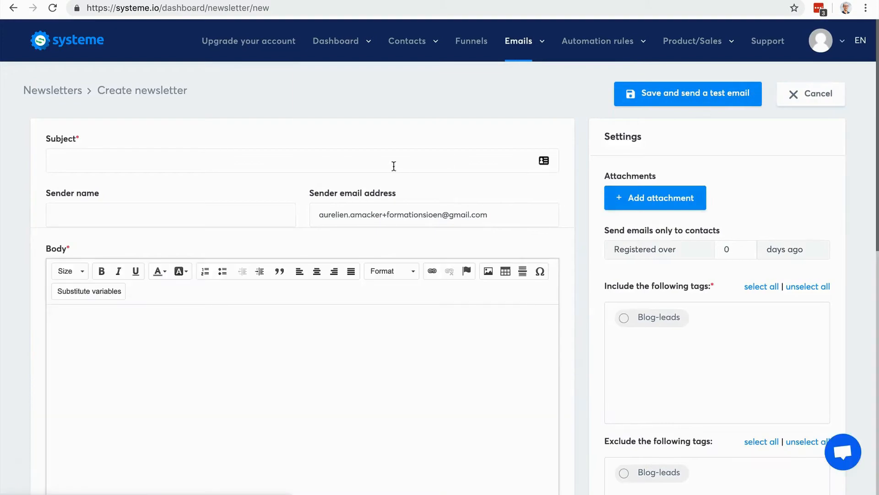
left_click(246, 160)
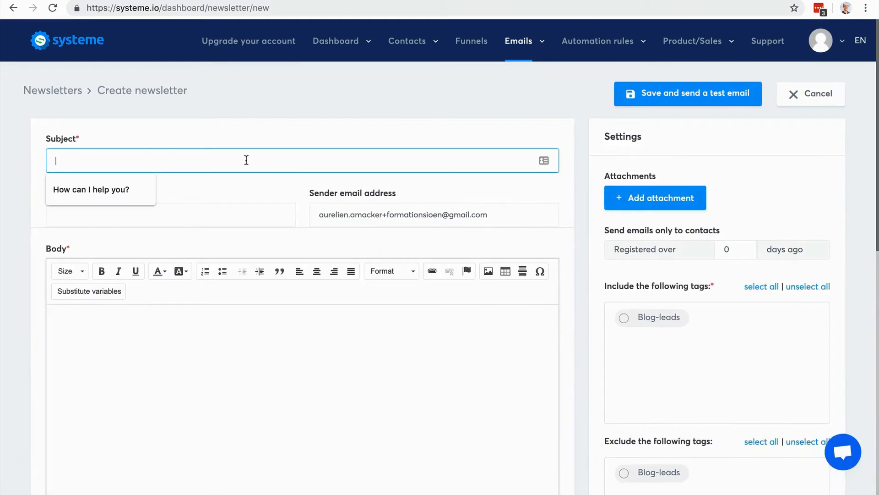
left_click(131, 189)
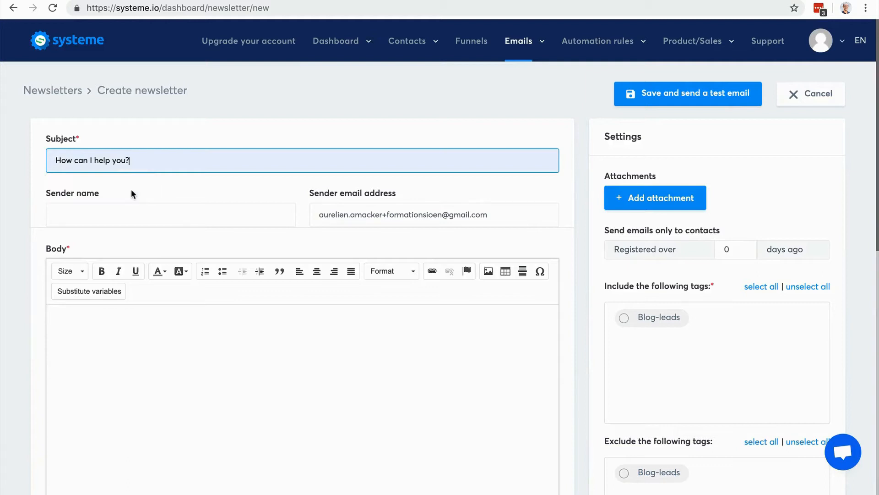
- Include contacts tagged Blog-leads as recipients of the newsletter
left_click(126, 216)
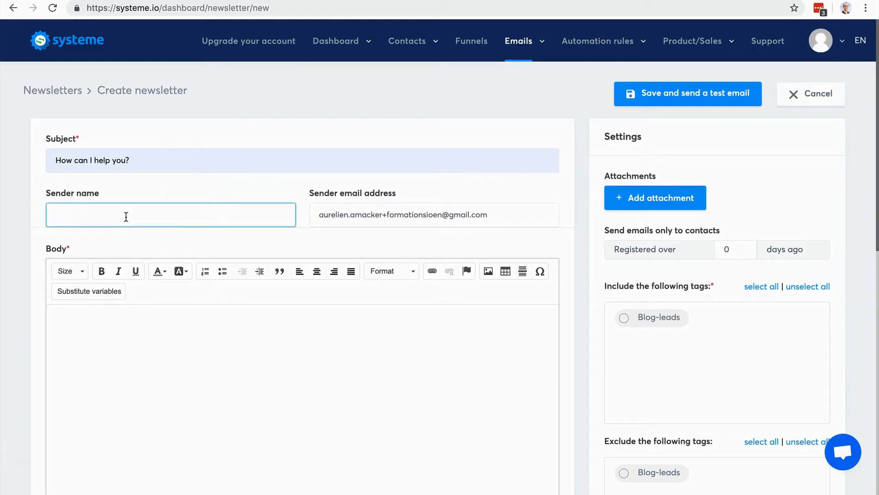
scroll(683, 204, "down", 1)
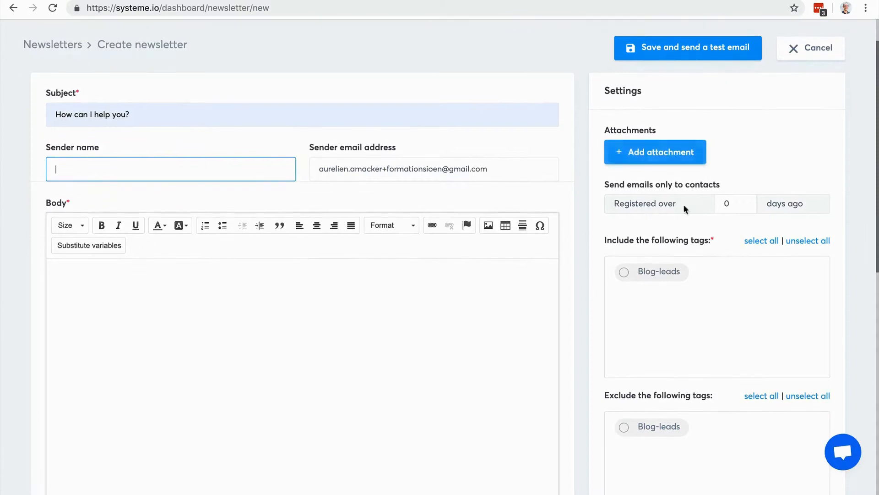
left_click(625, 274)
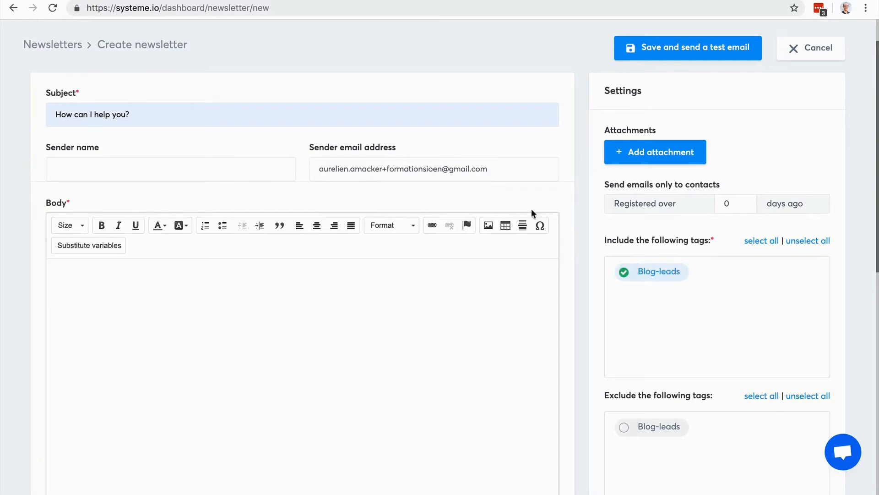
left_click(130, 170)
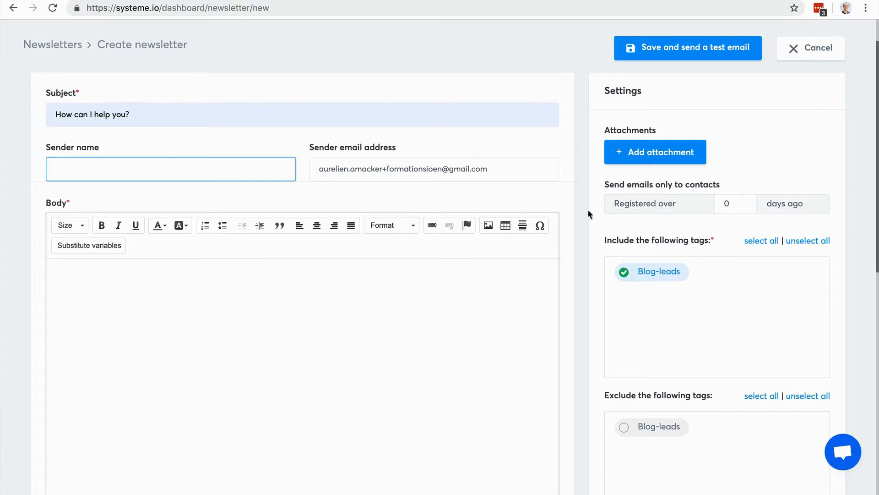
scroll(672, 212, "up", 1)
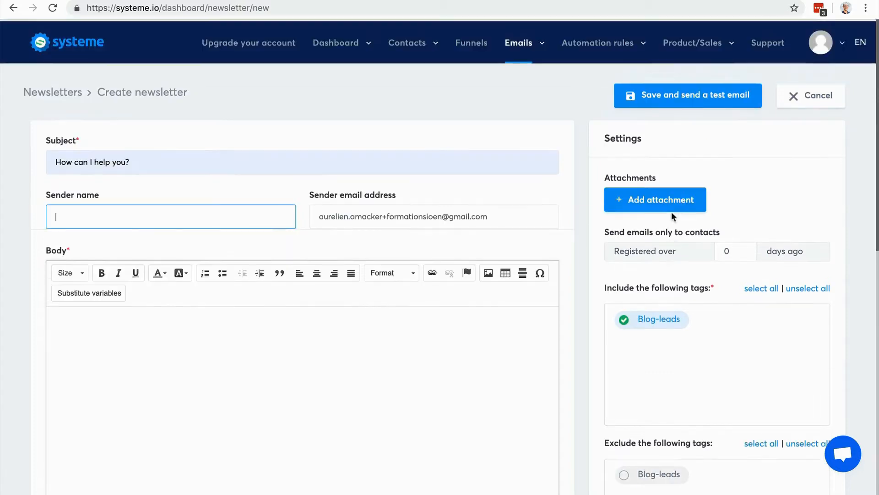
left_click(827, 47)
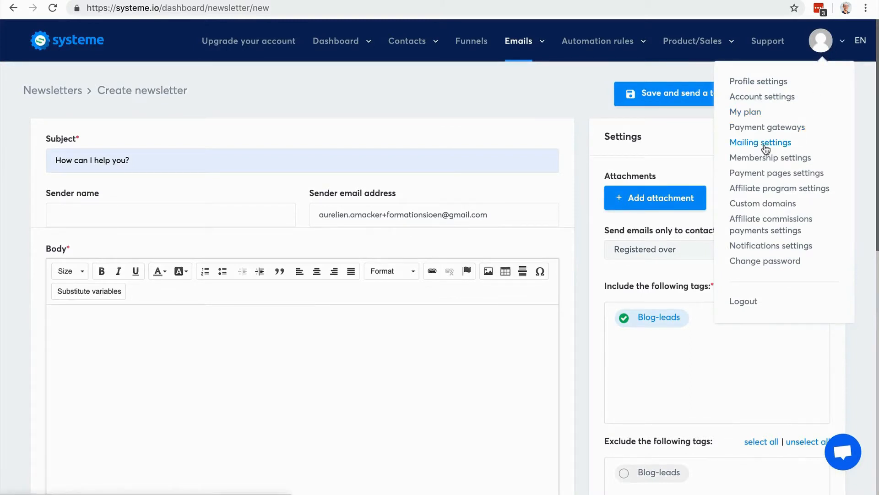
- Write "Hi there," and "I would like to..." as two consecutive paragraphs in the newsletter body, without an empty line between them
left_click(177, 372)
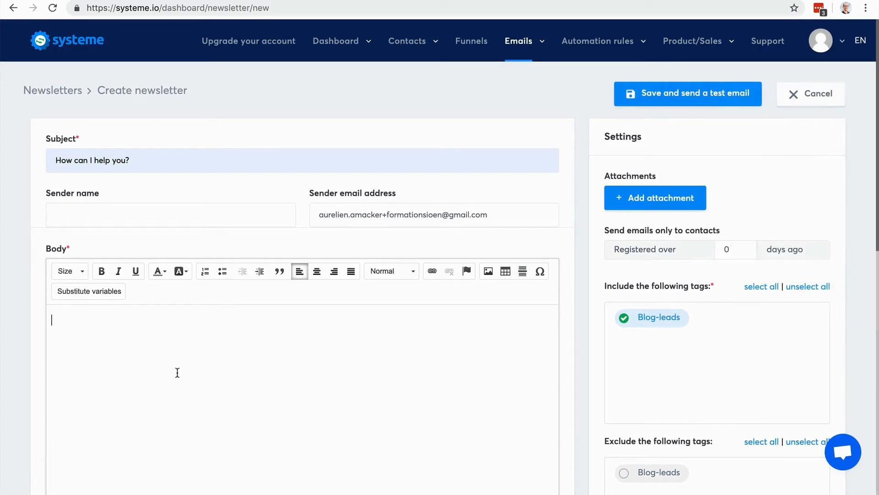
type("Hello")
key("BackSpace")
key("BackSpace")
key("BackSpace")
key("BackSpace")
type("i there,  I would like t")
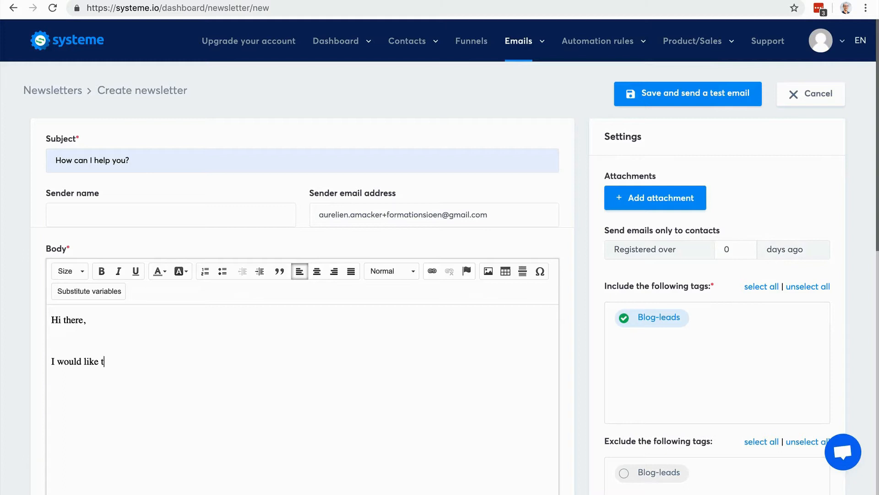
type("o...")
left_click(51, 360)
key("BackSpace")
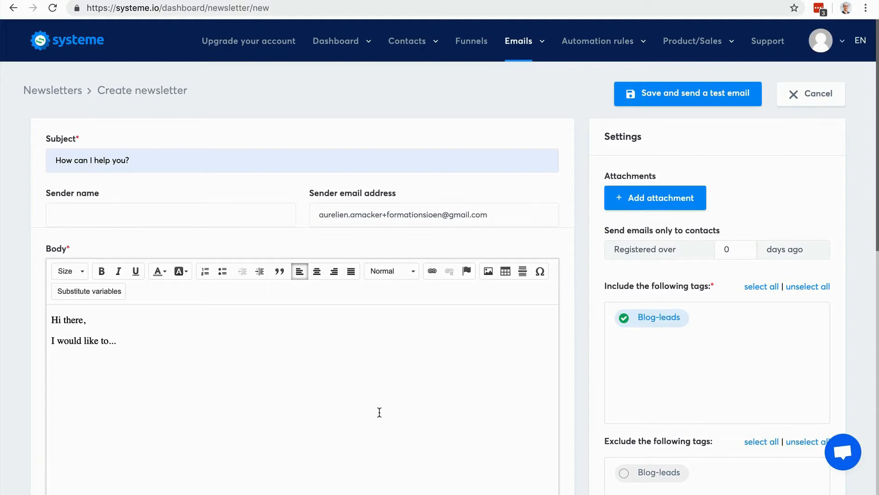
left_click_drag(75, 341, 103, 349)
scroll(264, 355, "down", 6)
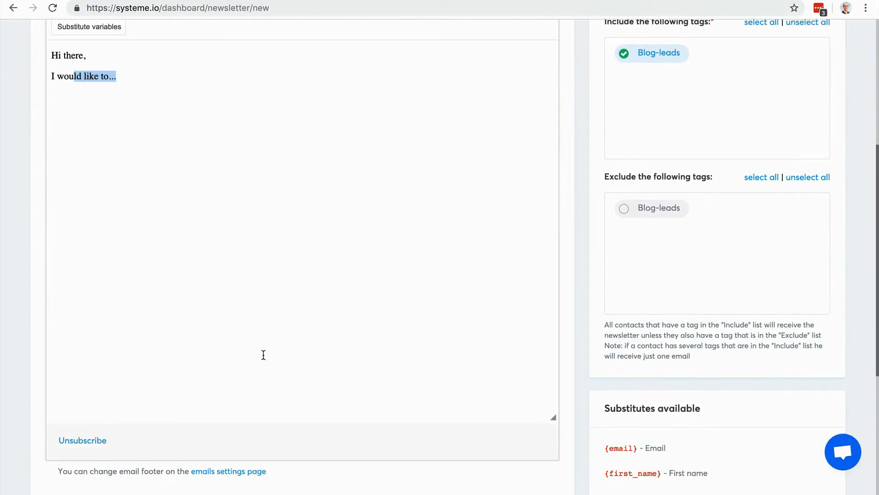
scroll(263, 355, "down", 3)
scroll(263, 355, "up", 7)
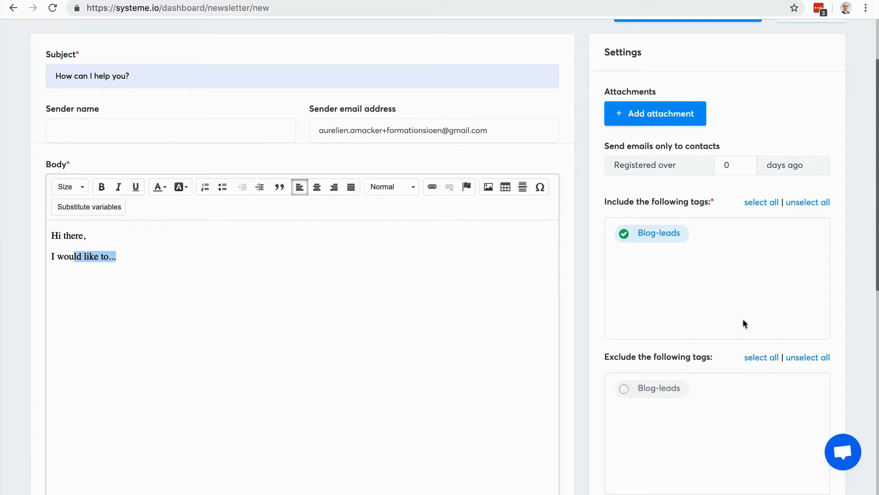
- Limit the newsletter to contacts registered over 8 days ago
scroll(743, 318, "up", 3)
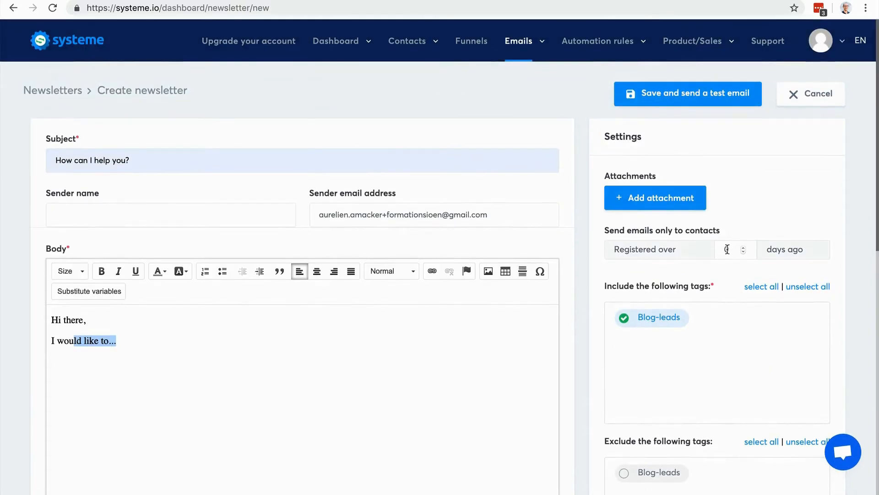
left_click(743, 246)
left_click(743, 245)
left_click(743, 245)
left_click(743, 246)
left_click(743, 246)
left_click(743, 245)
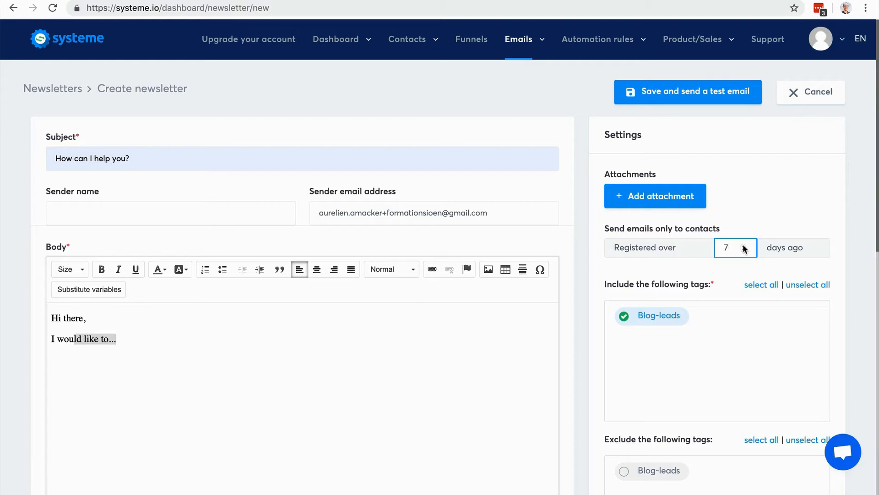
left_click(743, 245)
scroll(796, 249, "up", 2)
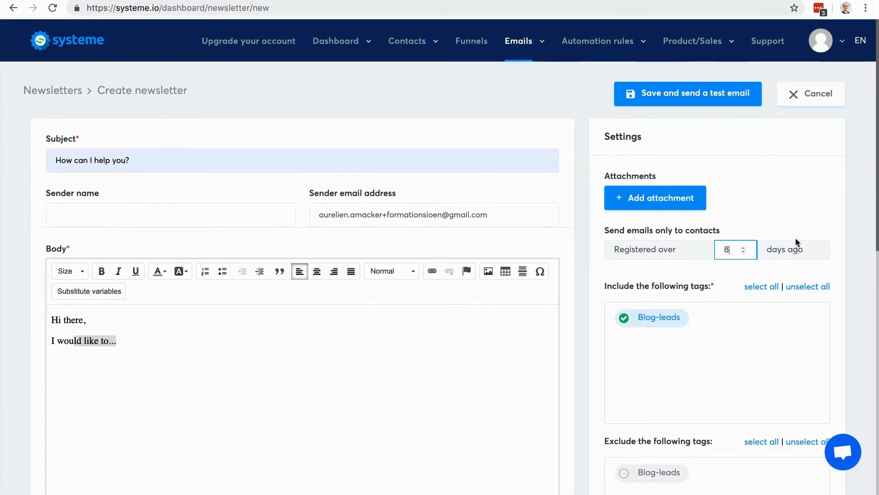
left_click(675, 105)
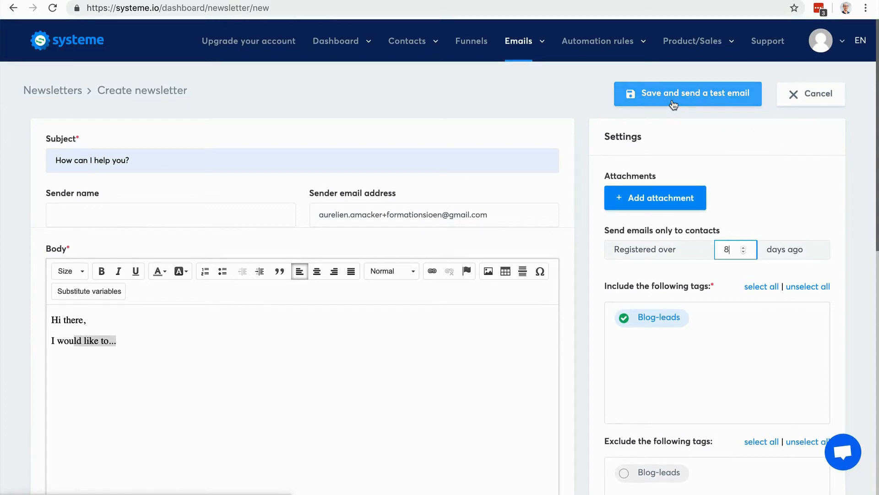
- Create an email campaign named "5 day coaching course" without a description
mouse_move(524, 46)
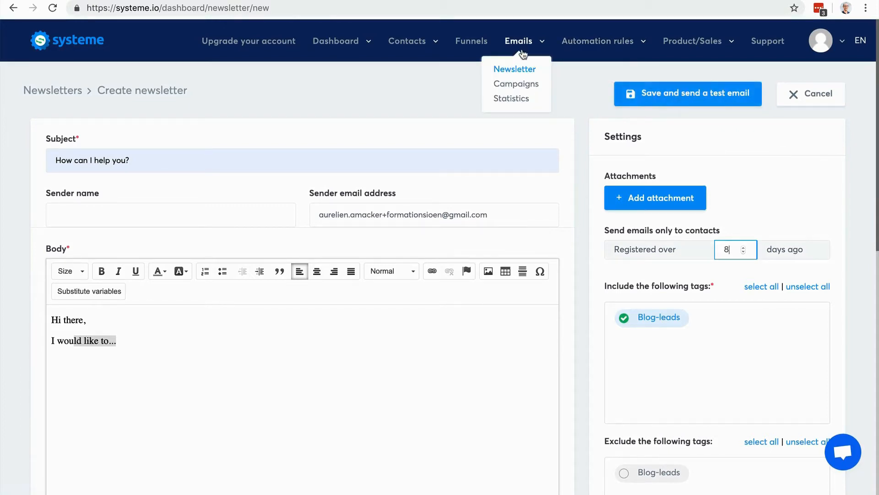
left_click(517, 84)
left_click(821, 94)
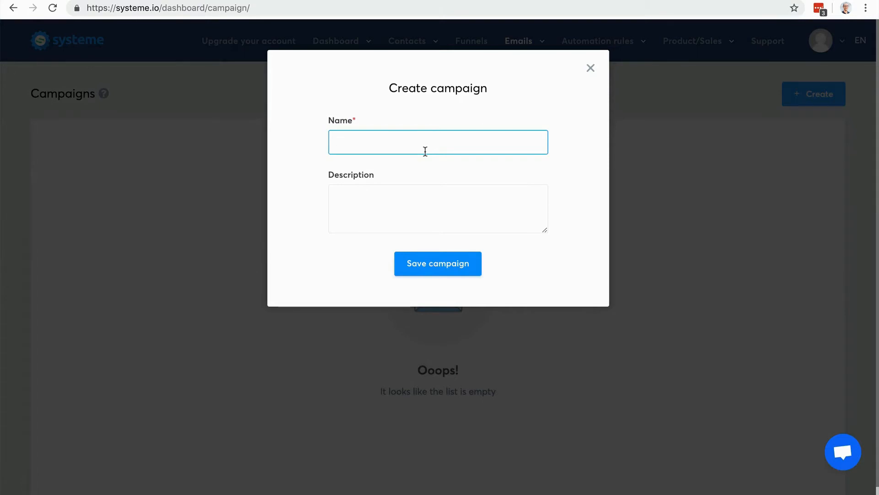
type("5 day coaching course")
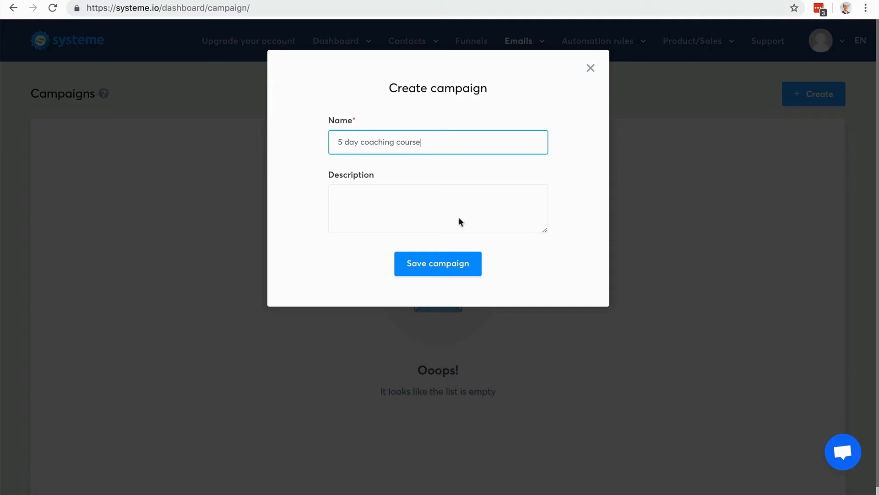
left_click(447, 263)
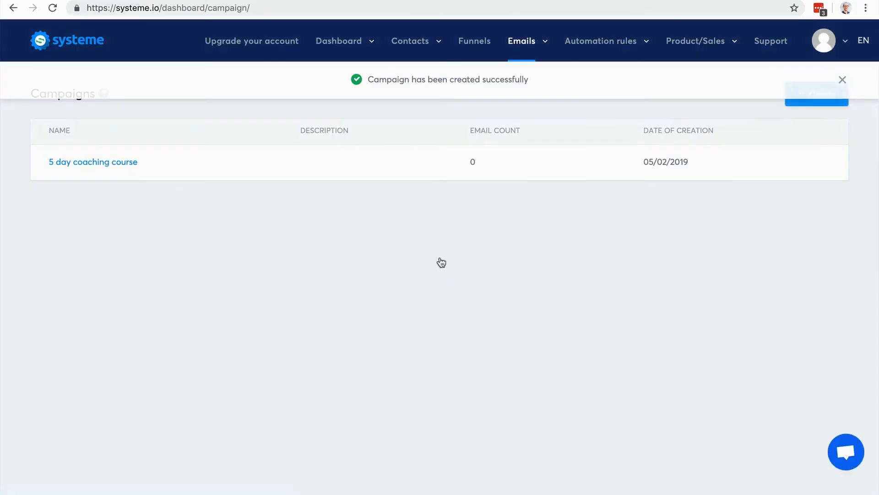
- Add an email to the 5 day coaching course campaign with the subject "Here is your freebie"
left_click(69, 162)
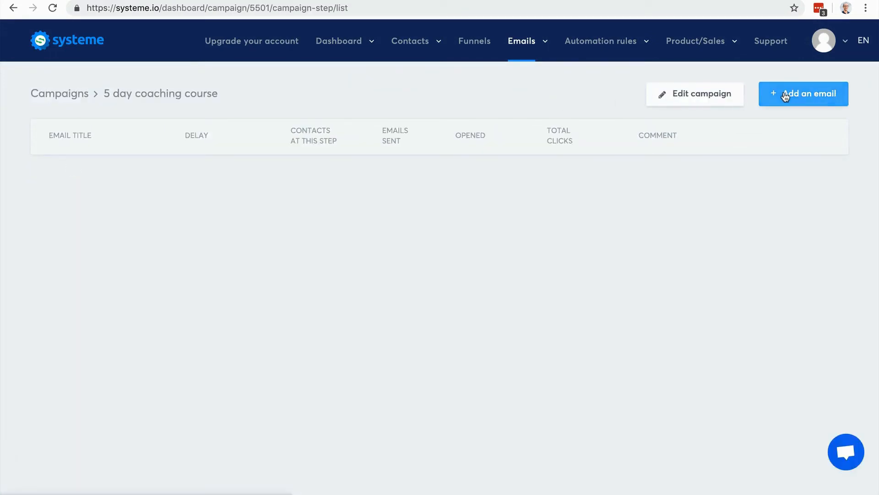
left_click(786, 95)
left_click(152, 164)
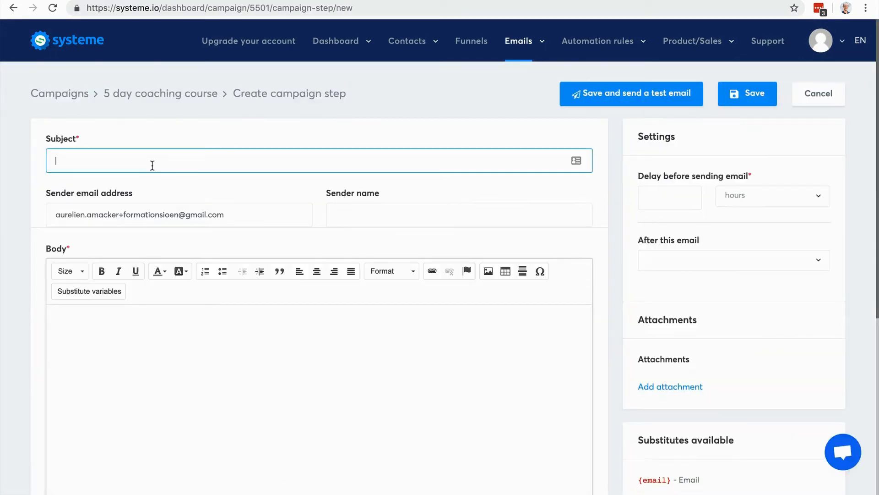
type("Here is your freebie")
left_click(383, 216)
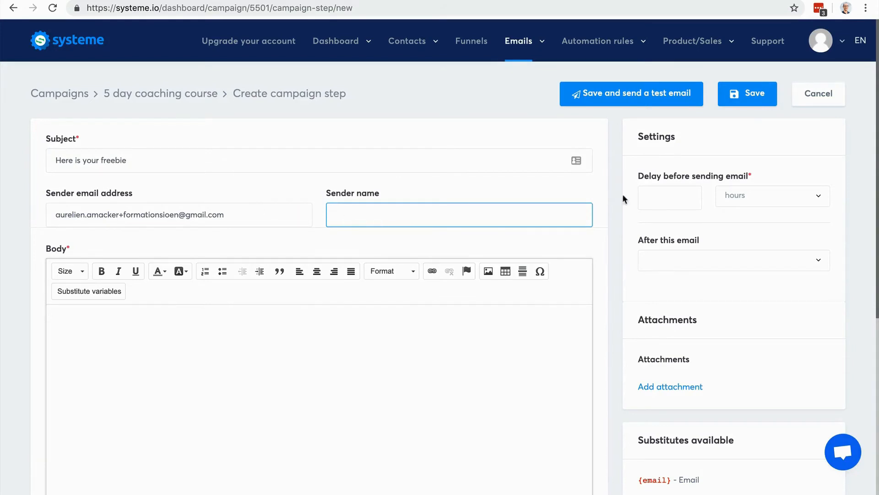
- Set the delay before sending the campaign email to 0 hours and leave the follow-up email choice empty
left_click(661, 193)
type("0")
left_click(765, 197)
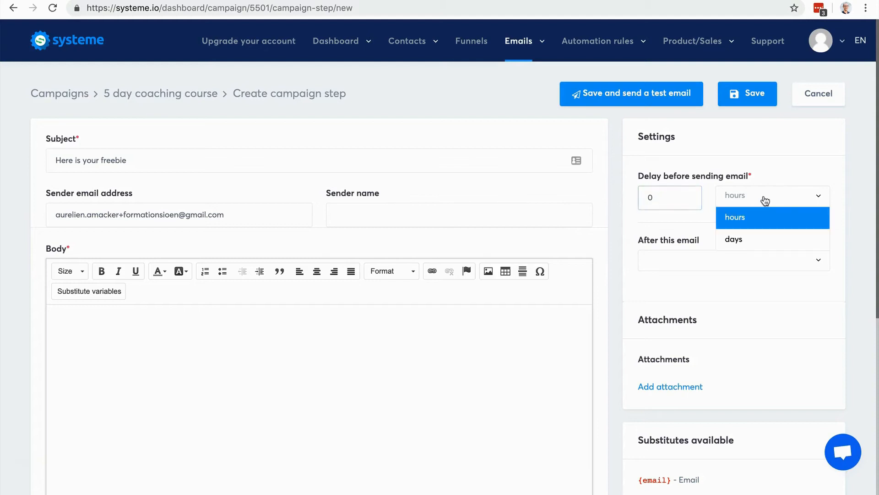
left_click(777, 184)
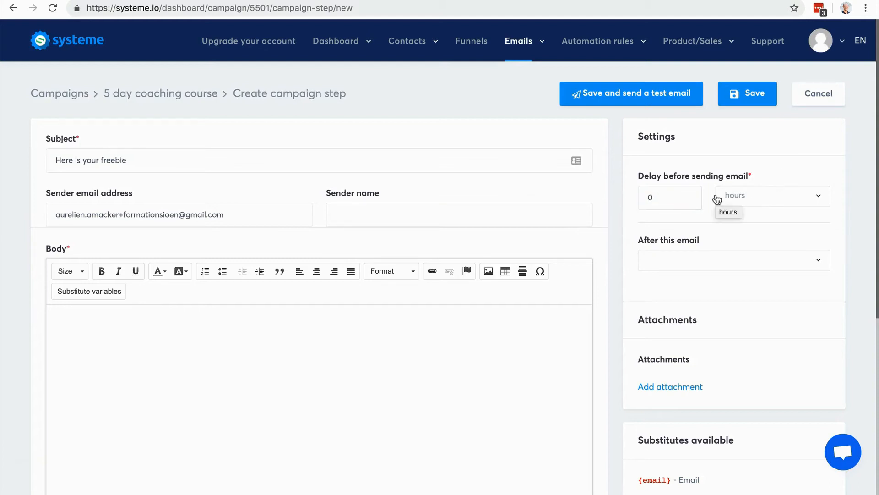
left_click(691, 261)
left_click(845, 234)
- Write "Hi" as the campaign email's body and try to save it and send a test email
scroll(742, 339, "down", 1)
scroll(742, 339, "down", 2)
left_click(331, 309)
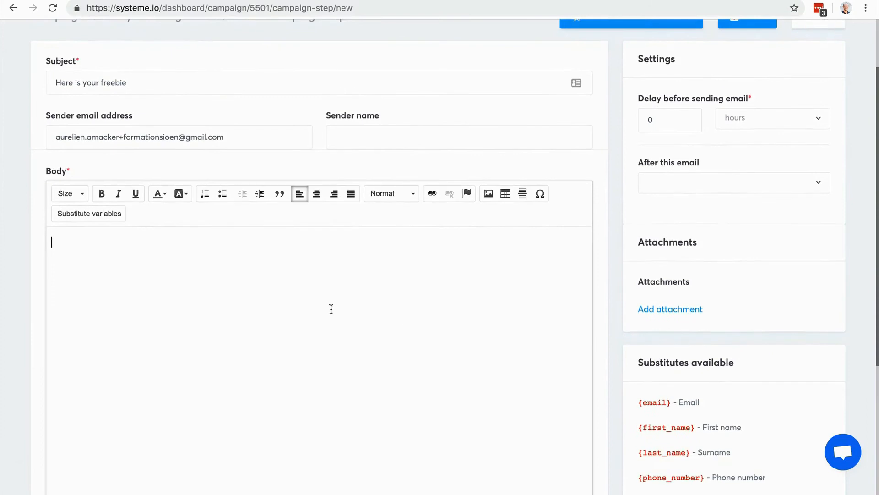
type("s")
key("BackSpace")
type("Hi")
scroll(653, 247, "up", 3)
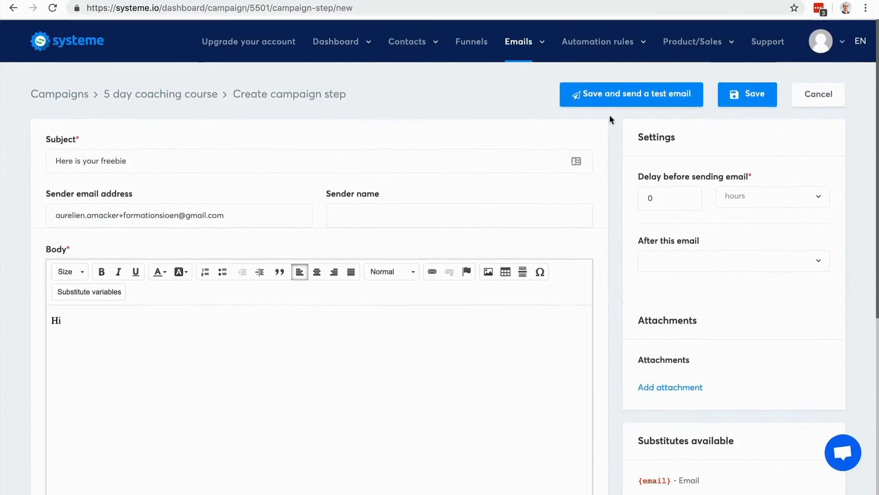
left_click(601, 96)
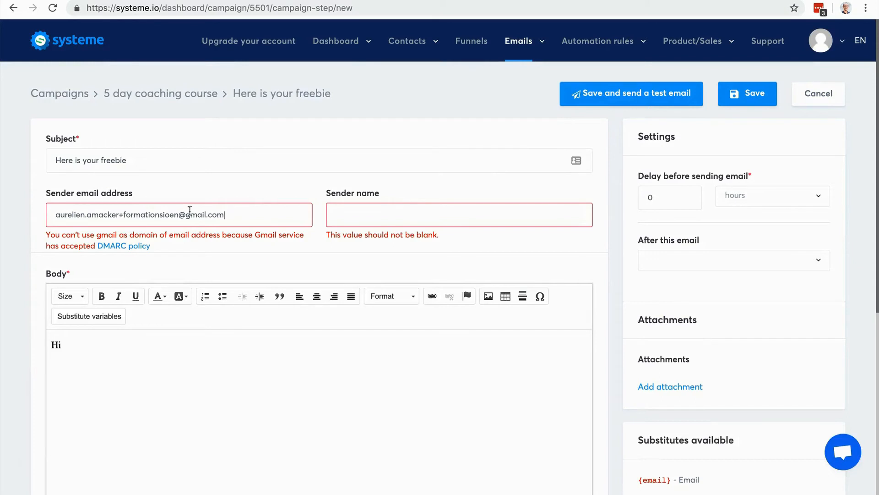
- Examine the validation messages for the sender email address and sender name, including the DMARC policy note
left_click_drag(222, 214, 63, 208)
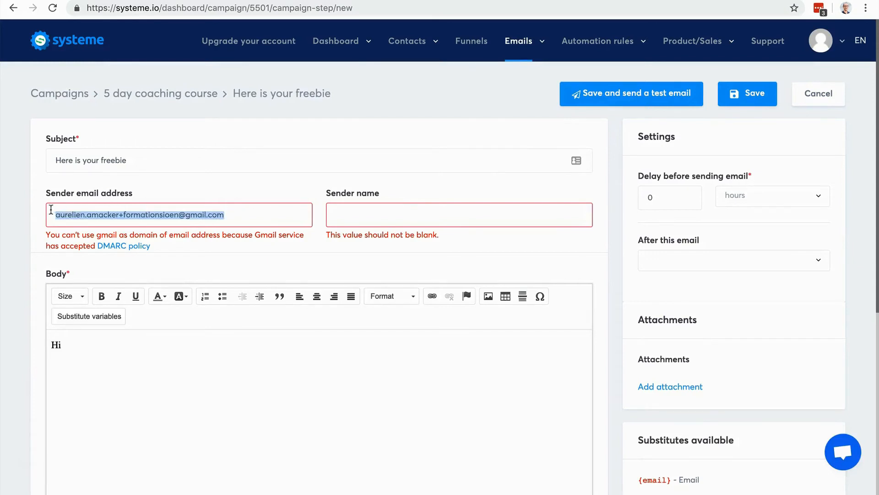
scroll(52, 209, "down", 1)
scroll(52, 209, "down", 1)
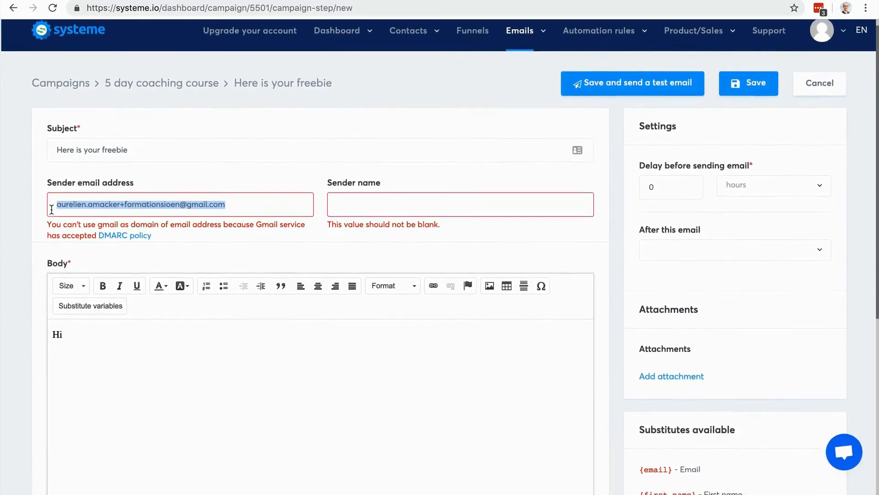
scroll(220, 206, "up", 1)
left_click(233, 202)
key("Left")
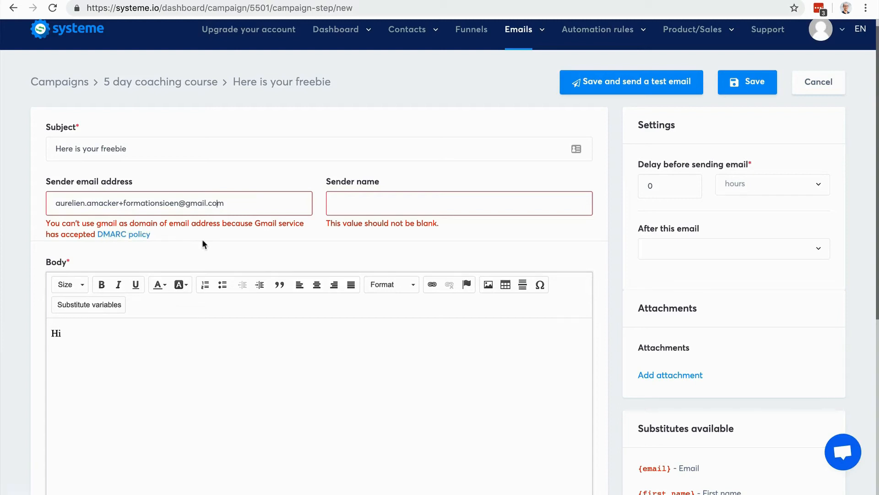
left_click_drag(254, 224, 278, 242)
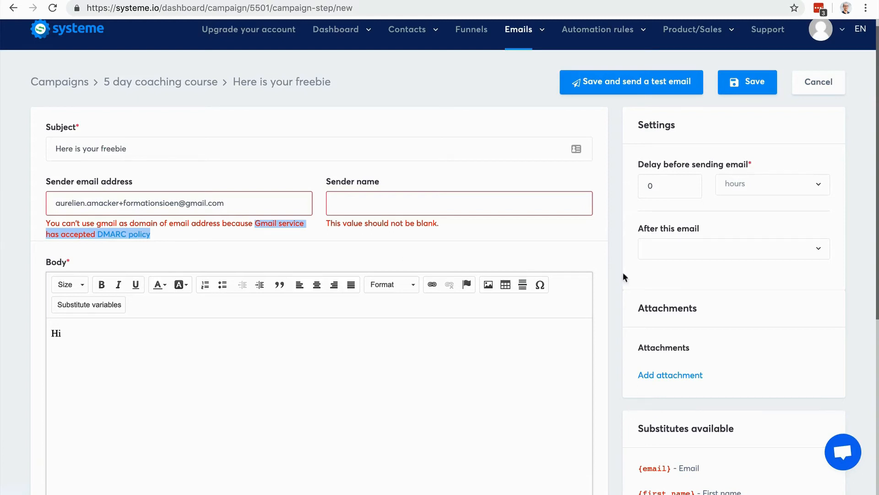
- Review the sender email address error explaining why a Gmail address conflicts with the DMARC policy
scroll(667, 202, "up", 1)
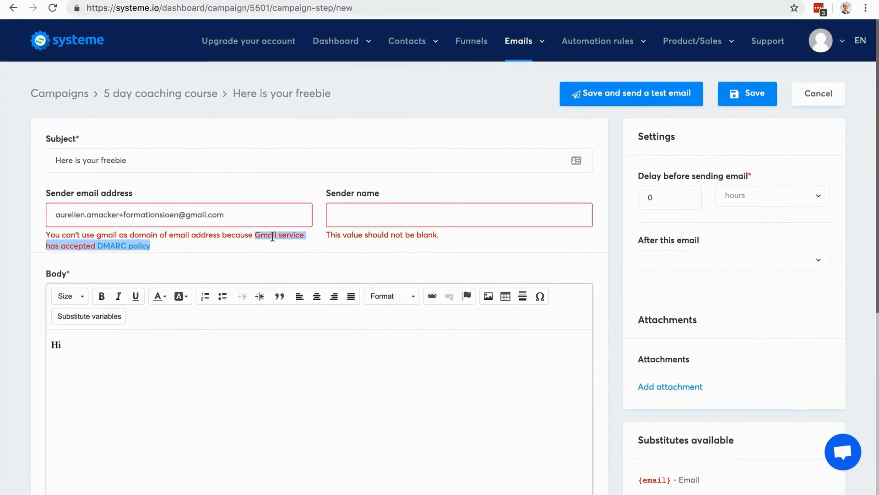
left_click(255, 235)
left_click_drag(251, 236, 261, 244)
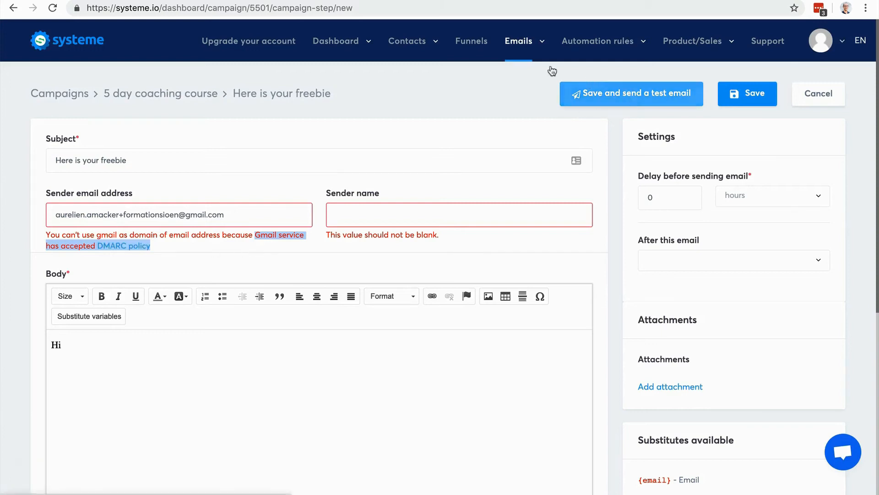
- Leave the unsaved campaign email for the campaigns list and open the email statistics
mouse_move(518, 41)
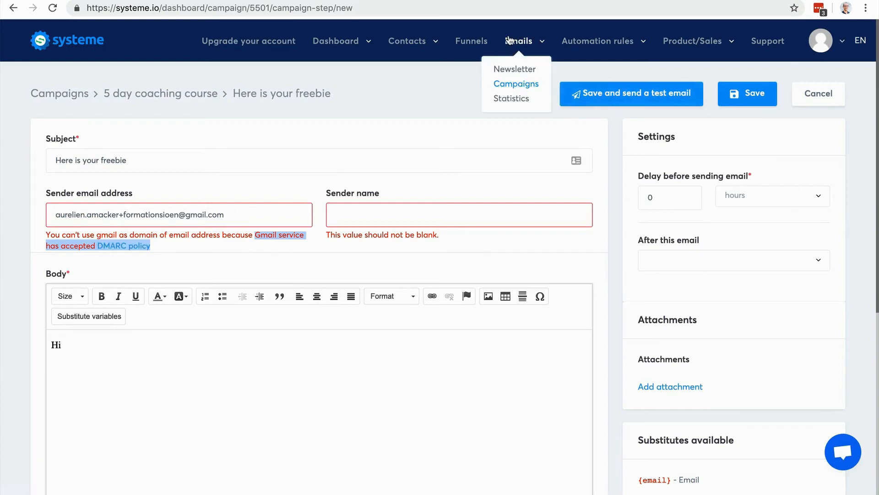
left_click(513, 87)
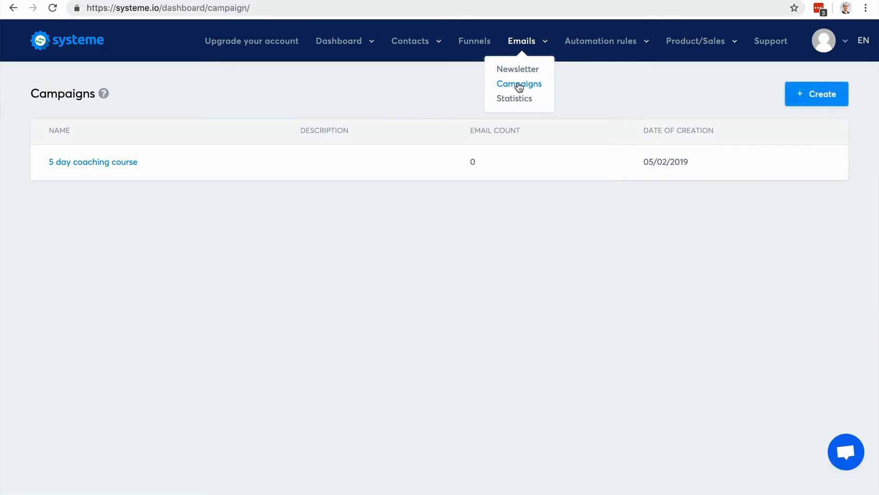
left_click(517, 99)
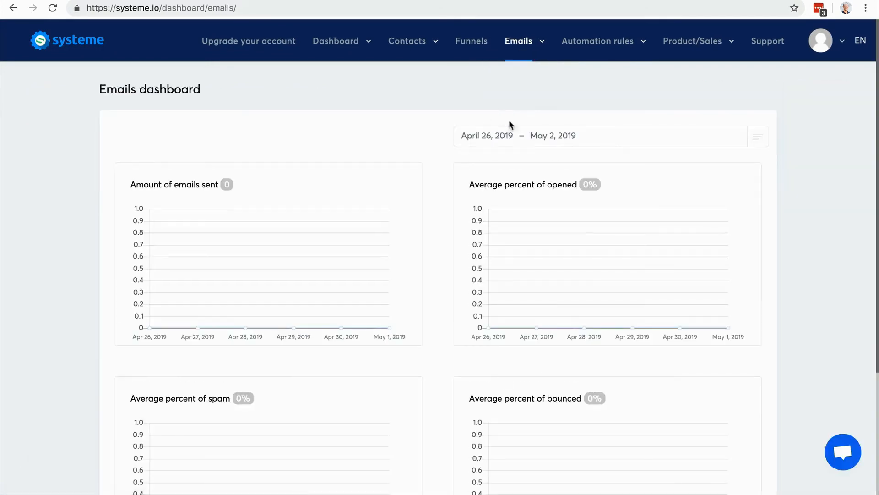
- Examine the emails dashboard charts for sent, opened, spam and bounced emails, along with the statistics table per email address
scroll(750, 191, "down", 5)
scroll(750, 191, "up", 5)
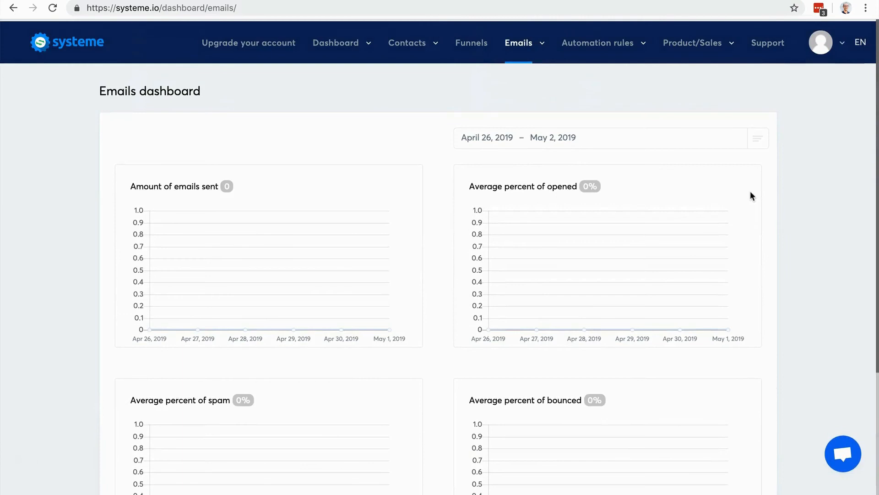
scroll(750, 191, "down", 2)
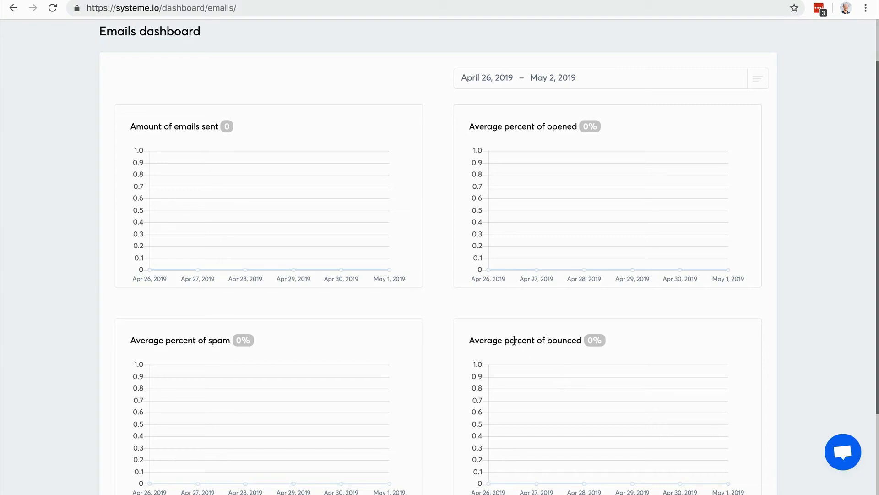
scroll(733, 331, "up", 2)
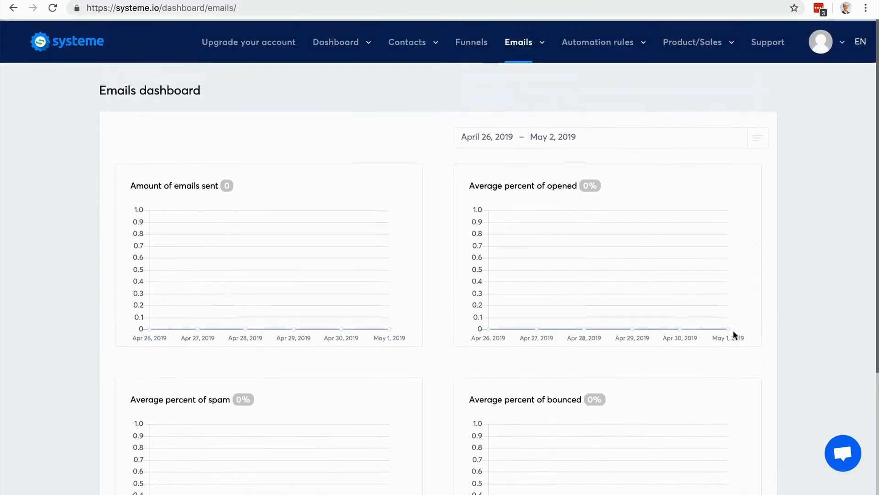
scroll(734, 333, "down", 4)
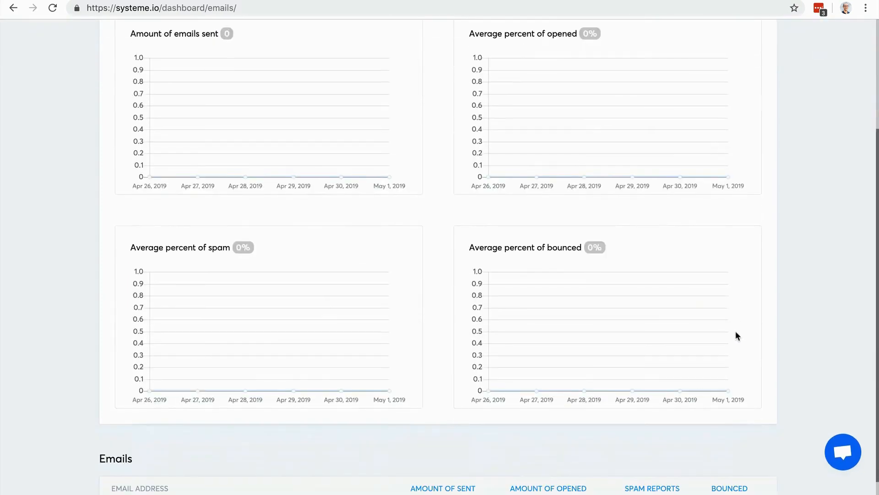
scroll(736, 336, "down", 1)
scroll(736, 335, "up", 5)
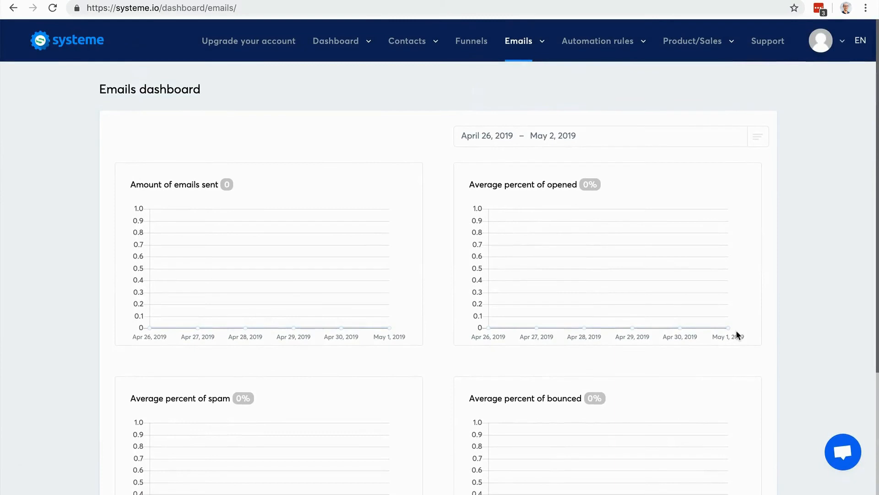
mouse_move(508, 48)
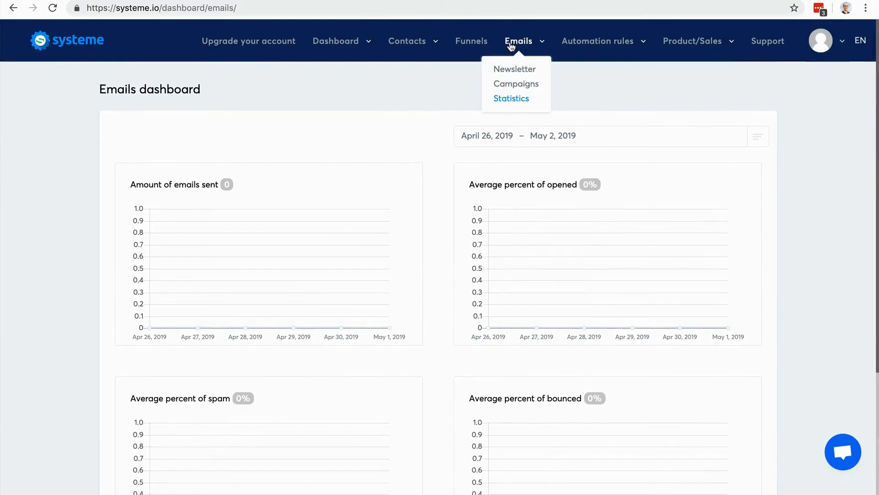